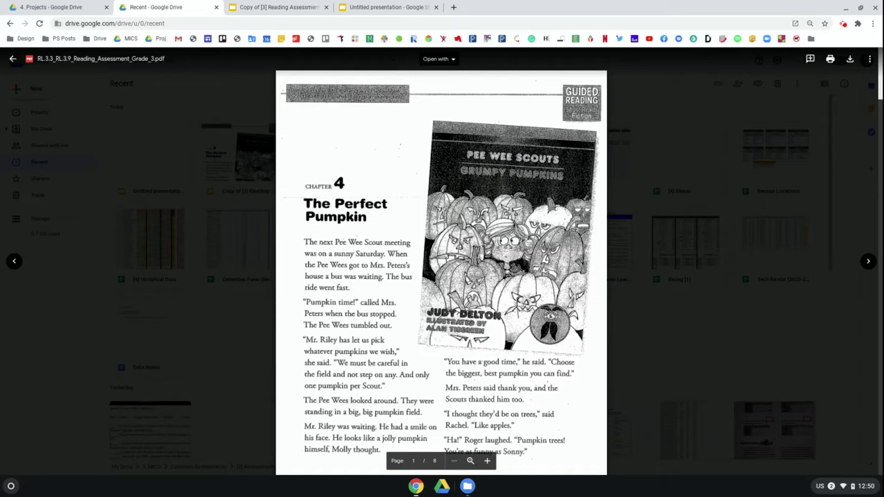
Scroll down through the reading assessment PDF's 8 pages in Drive preview, then back up.
{"action": "scroll", "coordinate": [379, 277], "scroll_direction": "down", "scroll_amount": 10}
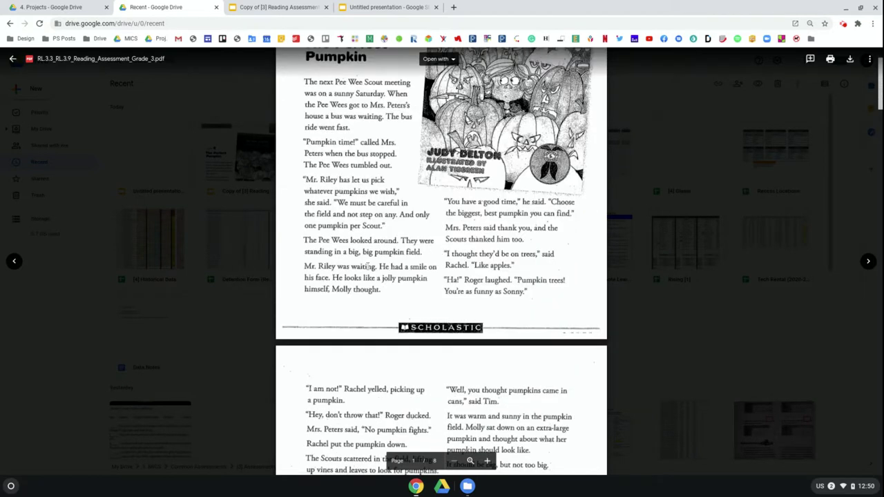
{"action": "scroll", "coordinate": [373, 267], "scroll_direction": "down", "scroll_amount": 15}
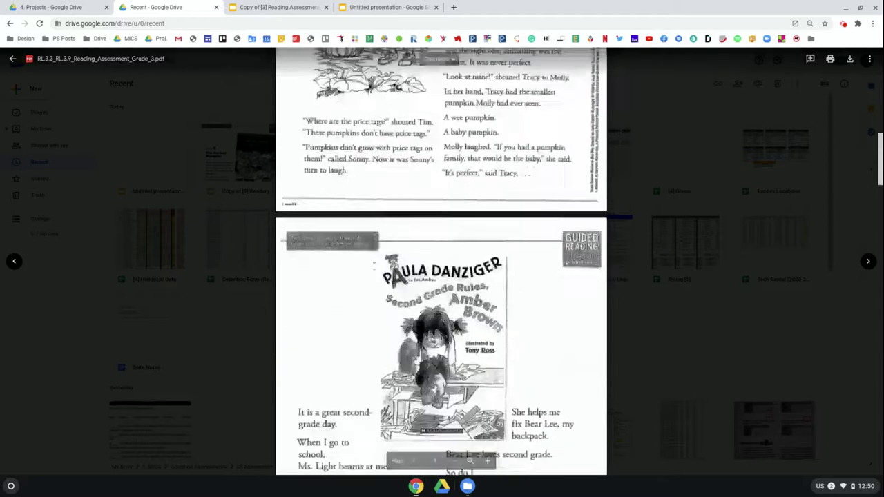
{"action": "scroll", "coordinate": [375, 257], "scroll_direction": "down", "scroll_amount": 4}
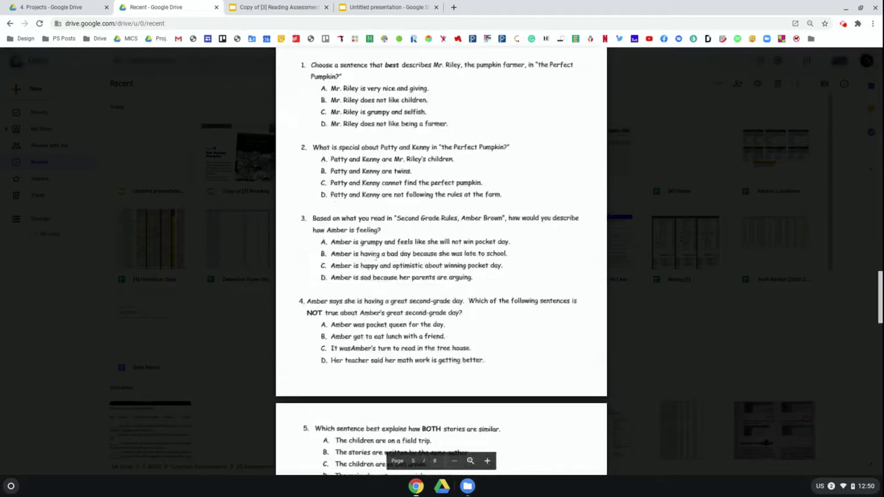
{"action": "scroll", "coordinate": [403, 233], "scroll_direction": "down", "scroll_amount": 8}
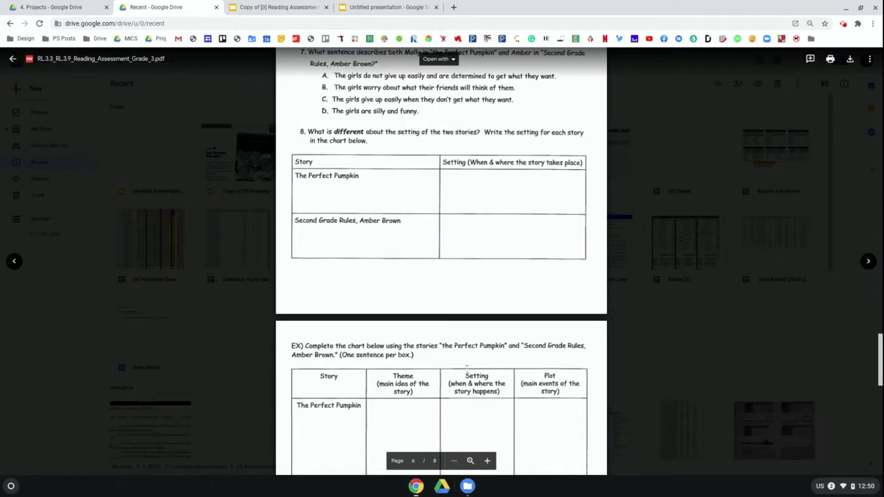
{"action": "scroll", "coordinate": [474, 369], "scroll_direction": "up", "scroll_amount": 7}
{"action": "scroll", "coordinate": [474, 368], "scroll_direction": "up", "scroll_amount": 15}
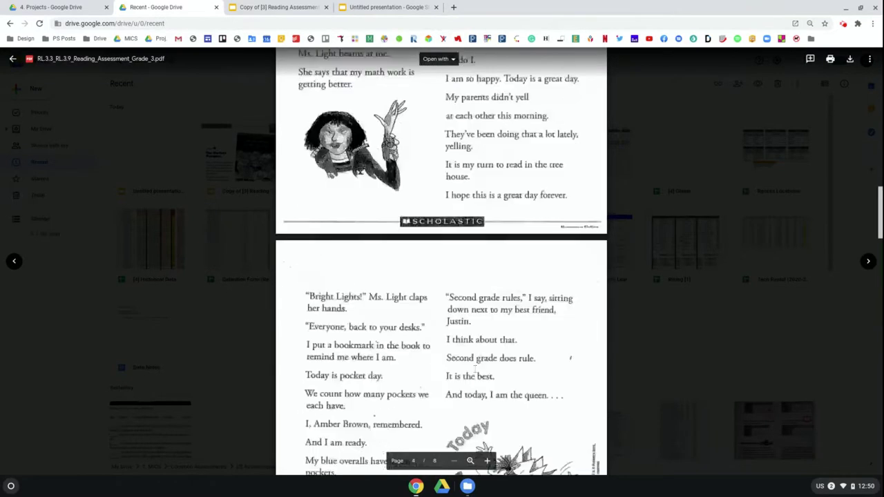
{"action": "scroll", "coordinate": [442, 262], "scroll_direction": "up", "scroll_amount": 6}
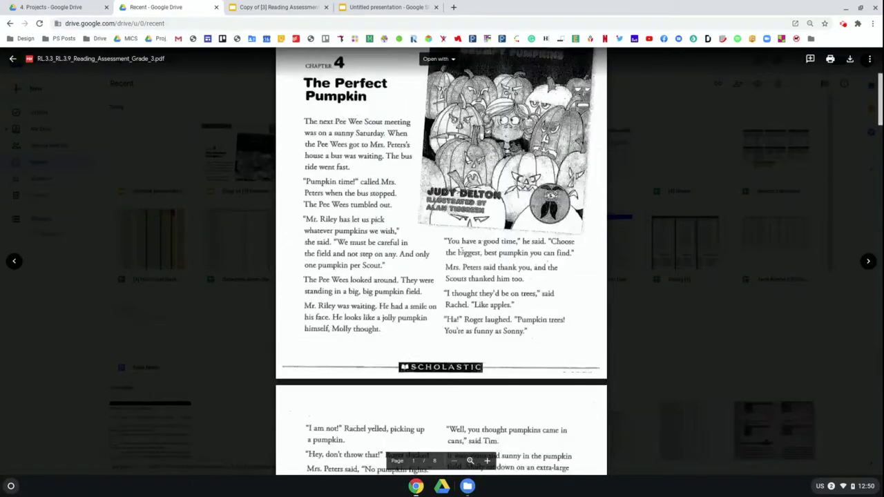
Delete the title and subtitle placeholders from the untitled presentation's slide, then return to the PDF.
{"action": "left_click", "coordinate": [380, 7]}
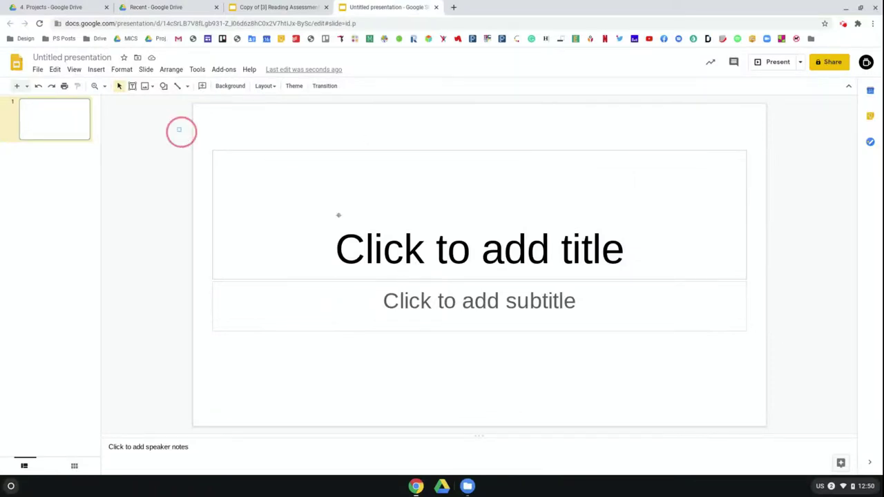
{"action": "left_click_drag", "start_coordinate": [180, 130], "coordinate": [788, 358]}
{"action": "key", "text": "Delete"}
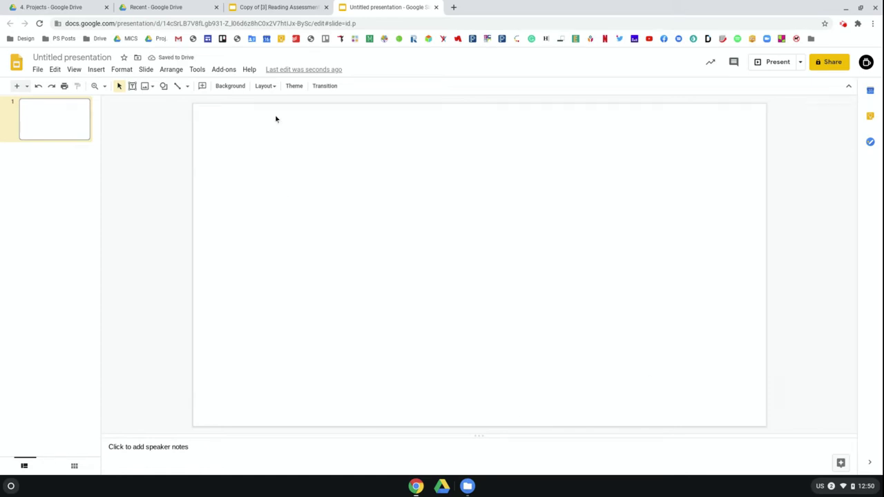
{"action": "left_click", "coordinate": [158, 7]}
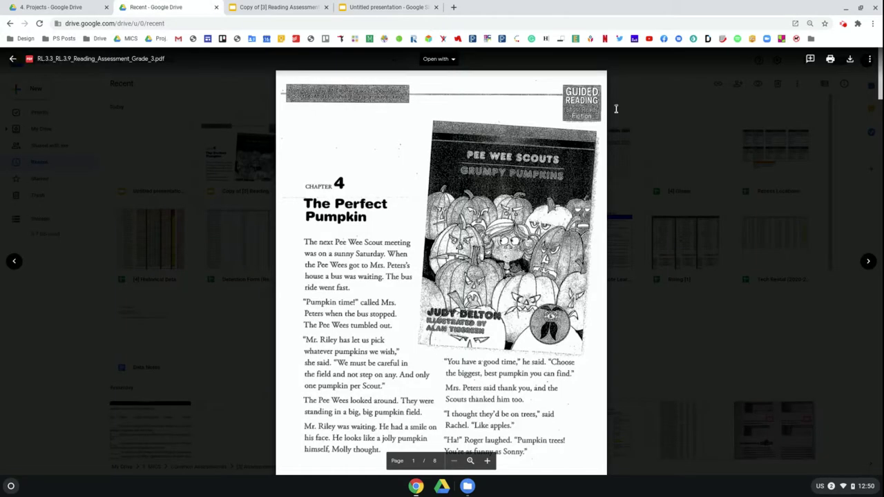
Set a Custom page size of 8.5 × 11 inches for a portrait letter-size slide.
{"action": "left_click", "coordinate": [396, 7]}
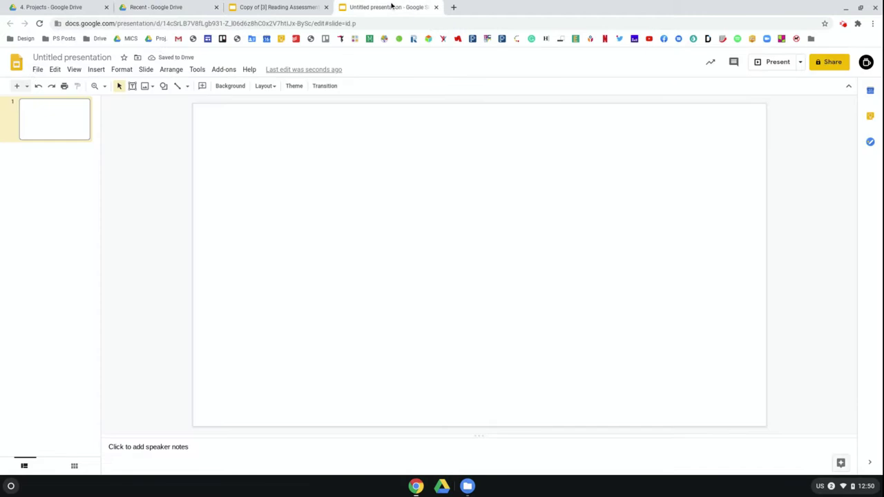
{"action": "left_click", "coordinate": [37, 71]}
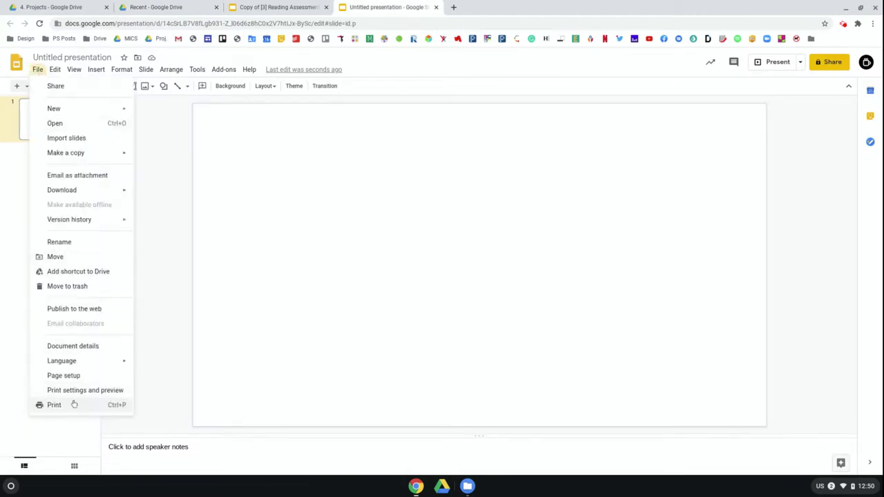
{"action": "left_click", "coordinate": [53, 375]}
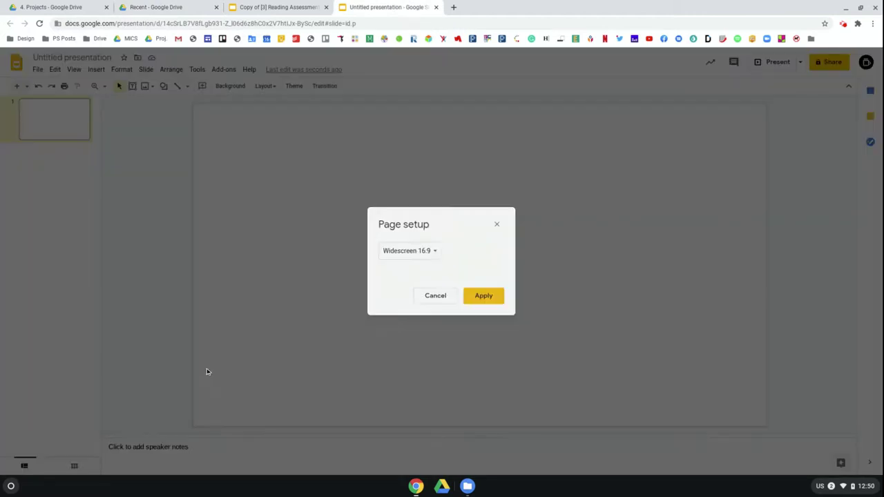
{"action": "left_click", "coordinate": [431, 251]}
{"action": "left_click", "coordinate": [415, 280]}
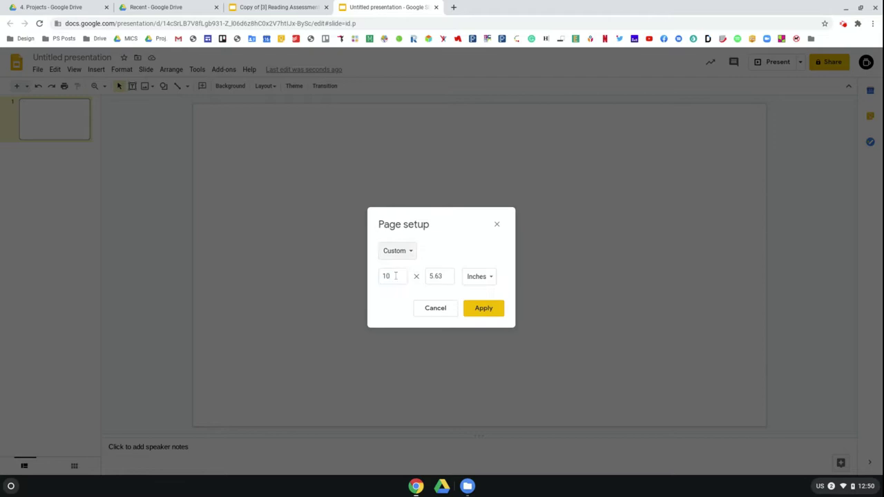
{"action": "double_click", "coordinate": [395, 276]}
{"action": "type", "text": "8.5"}
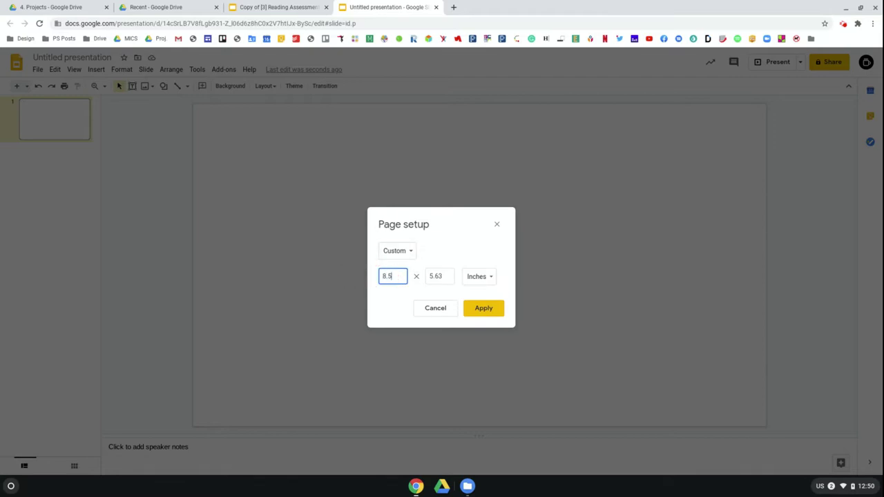
{"action": "key", "text": "Tab"}
{"action": "type", "text": "11"}
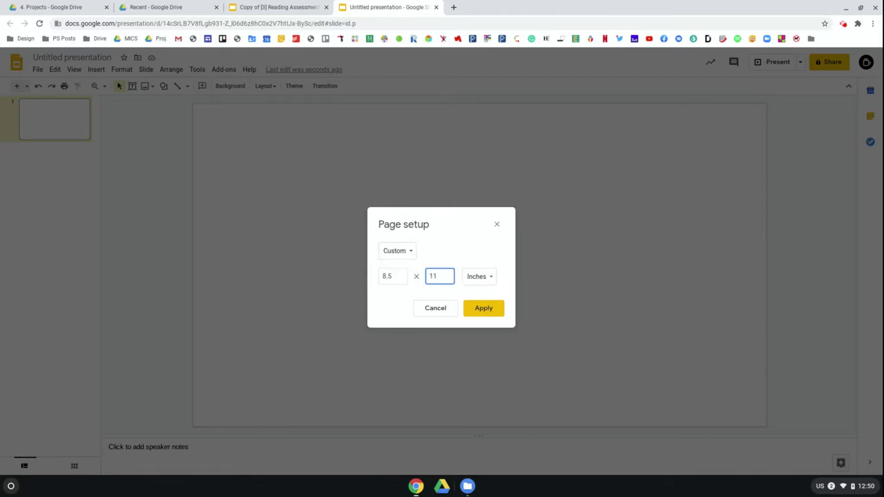
{"action": "left_click", "coordinate": [485, 309]}
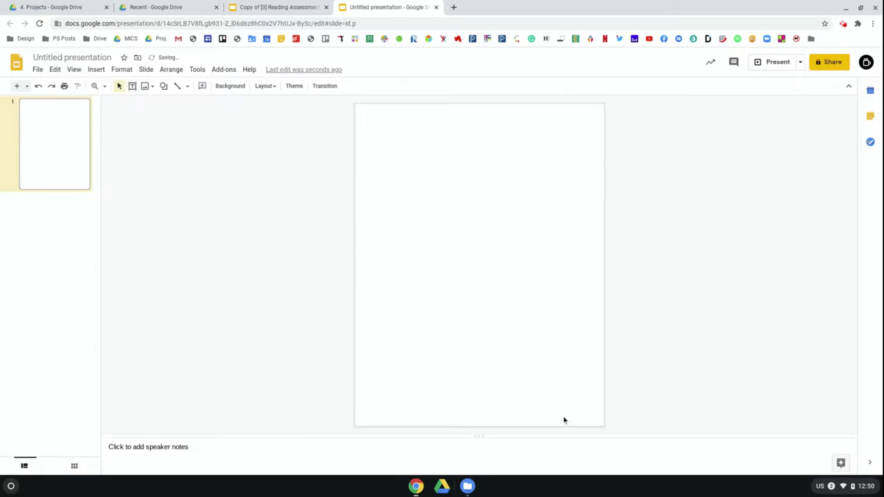
Screenshot the PDF's first page, 'The Perfect Pumpkin'.
{"action": "left_click", "coordinate": [196, 6]}
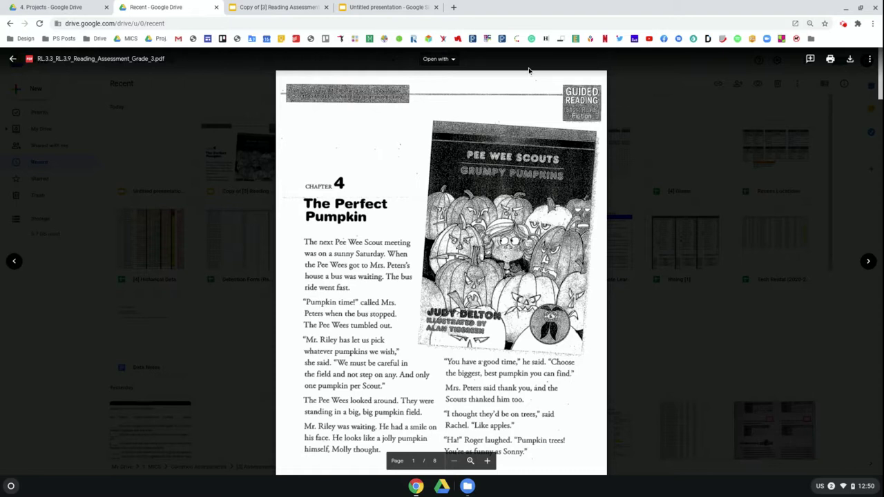
{"action": "scroll", "coordinate": [713, 314], "scroll_direction": "down", "scroll_amount": 1}
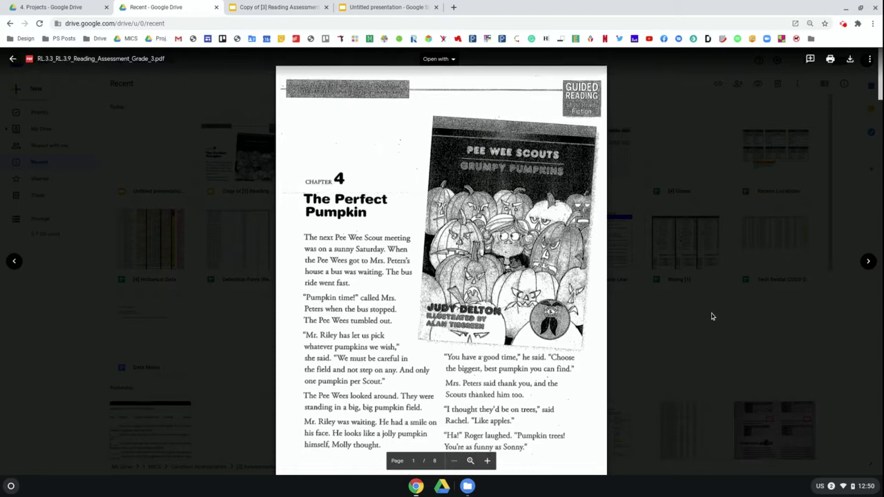
{"action": "scroll", "coordinate": [710, 316], "scroll_direction": "down", "scroll_amount": 1}
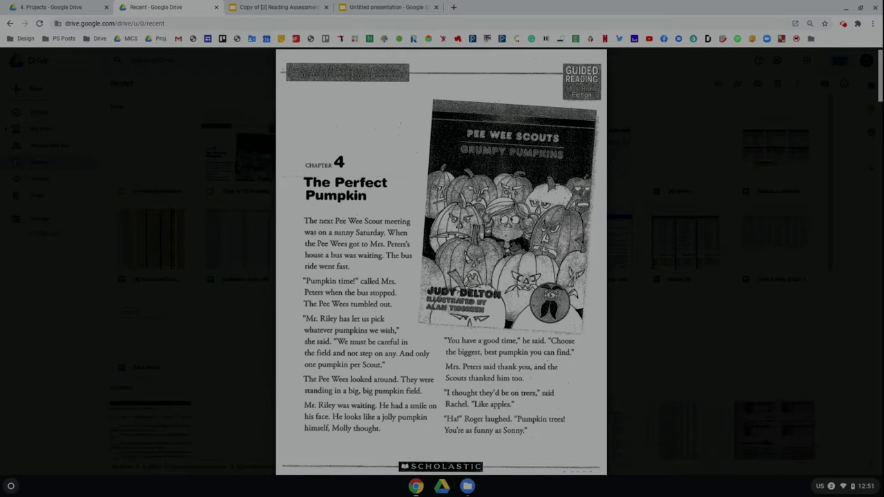
{"action": "left_click_drag", "start_coordinate": [276, 48], "coordinate": [605, 475]}
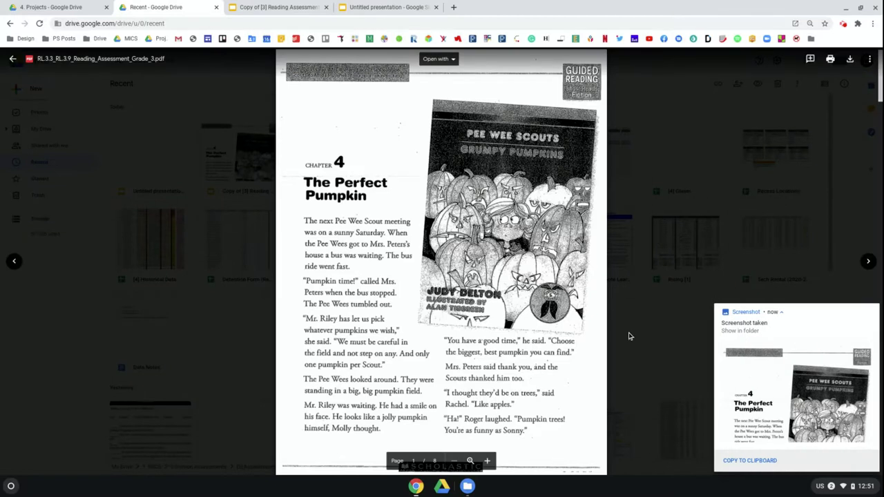
Scroll the PDF preview down to page 4 of 8.
{"action": "scroll", "coordinate": [628, 336], "scroll_direction": "down", "scroll_amount": 5}
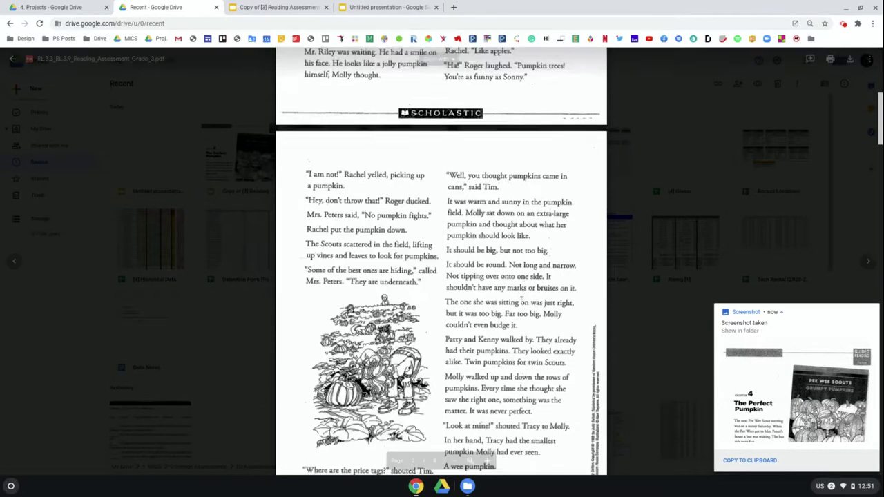
{"action": "scroll", "coordinate": [522, 299], "scroll_direction": "down", "scroll_amount": 1}
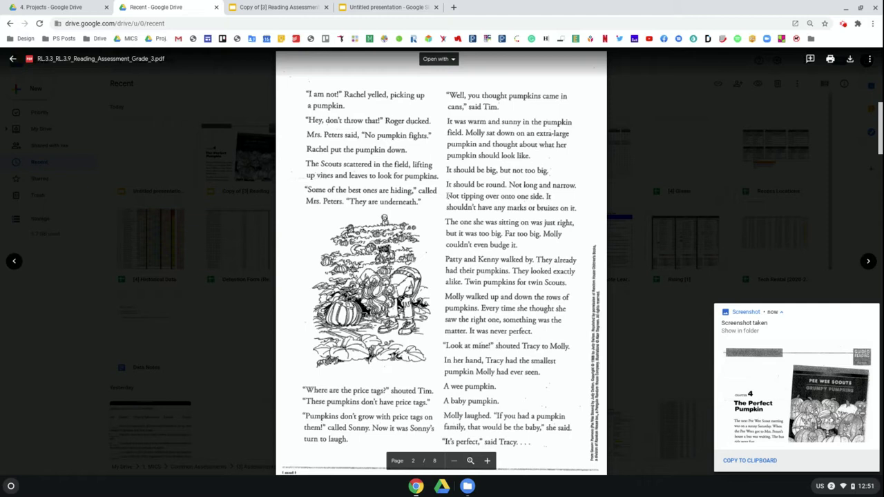
{"action": "scroll", "coordinate": [598, 382], "scroll_direction": "down", "scroll_amount": 7}
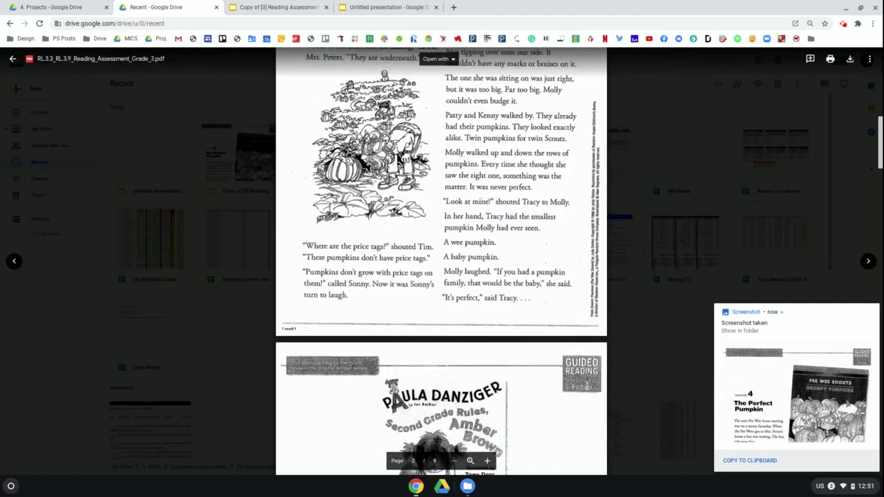
{"action": "scroll", "coordinate": [586, 358], "scroll_direction": "down", "scroll_amount": 6}
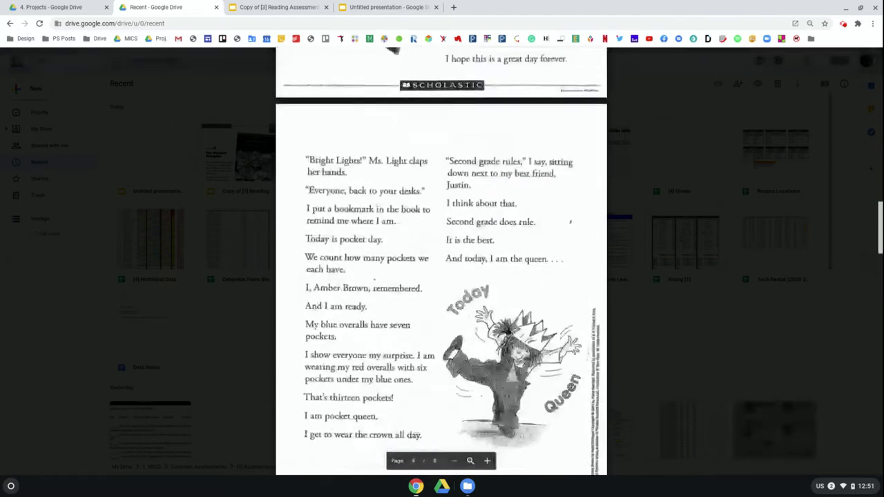
Make the first screenshot, 'The Perfect Pumpkin' page, the blank slide's background image.
{"action": "left_click", "coordinate": [392, 5]}
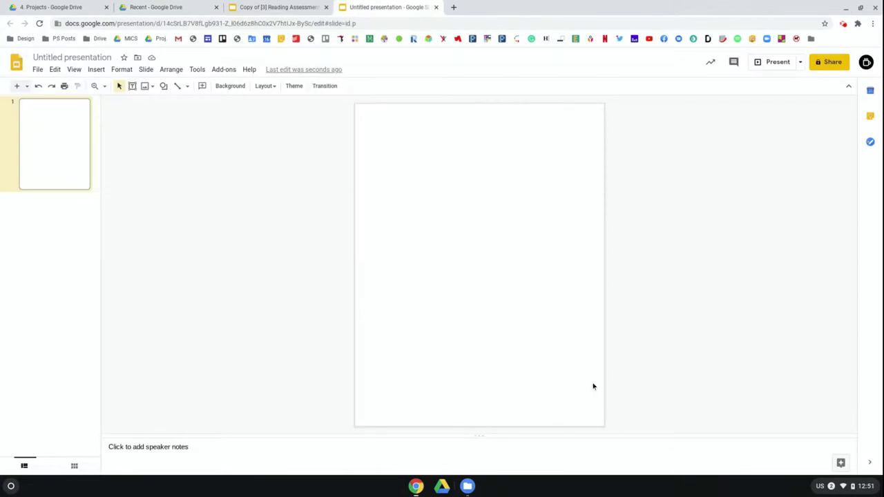
{"action": "left_click", "coordinate": [224, 91]}
{"action": "left_click", "coordinate": [494, 260]}
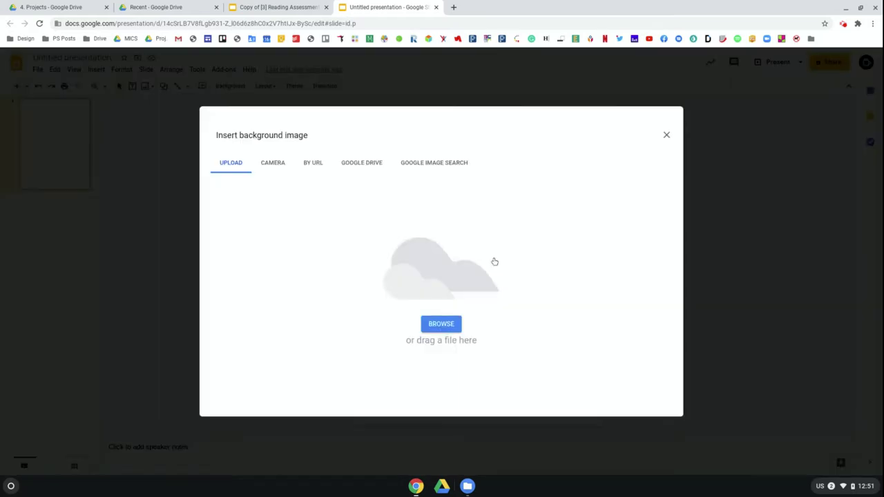
{"action": "left_click", "coordinate": [437, 329]}
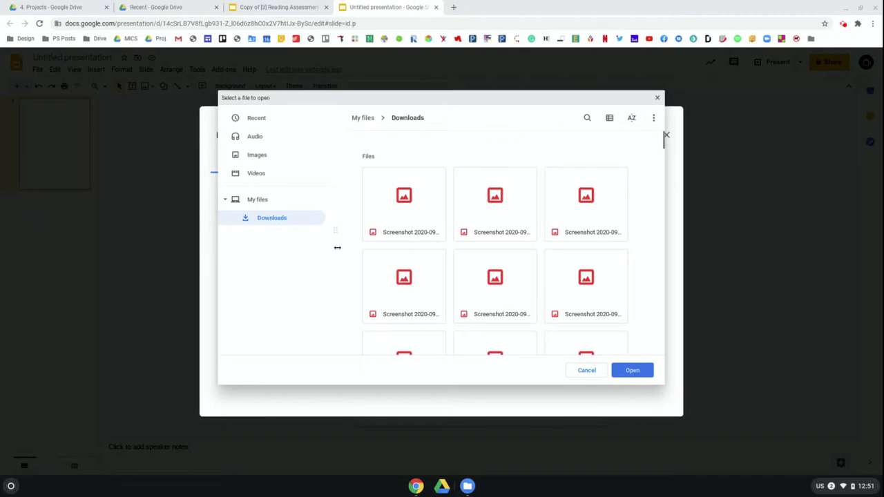
{"action": "double_click", "coordinate": [422, 204]}
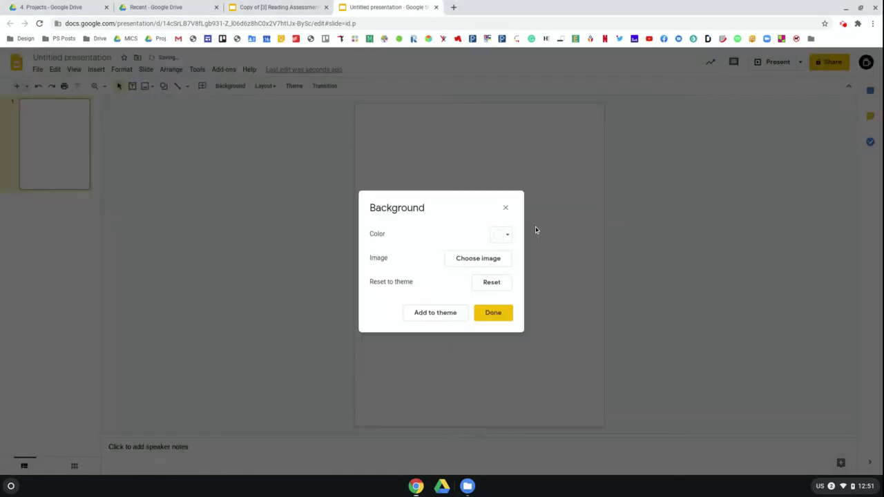
{"action": "left_click", "coordinate": [495, 315]}
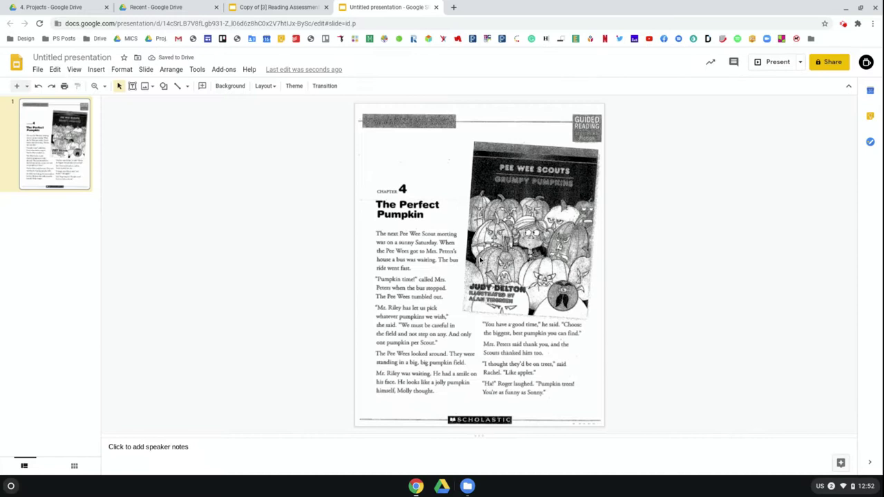
{"action": "left_click_drag", "start_coordinate": [449, 193], "coordinate": [588, 299]}
Browse the Copy of [3] Reading Assessment (Remote) slides and settle on slide 5's questions.
{"action": "left_click", "coordinate": [262, 9]}
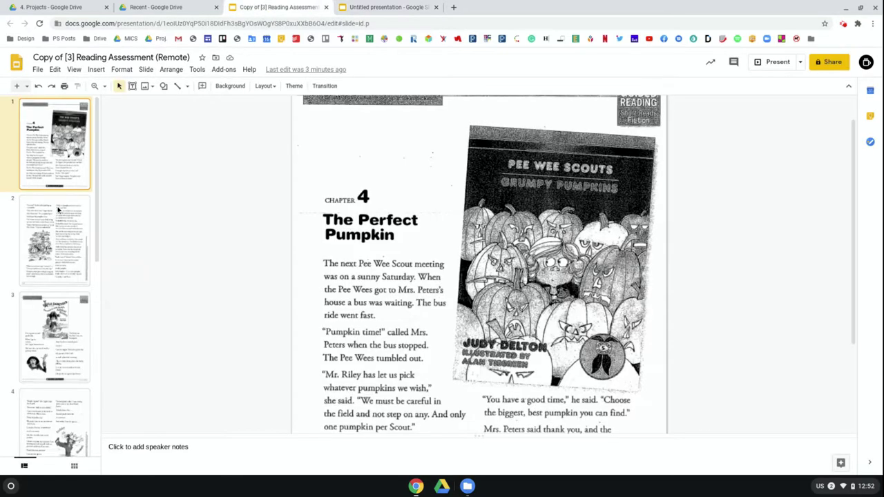
{"action": "left_click", "coordinate": [59, 209]}
{"action": "left_click", "coordinate": [62, 181]}
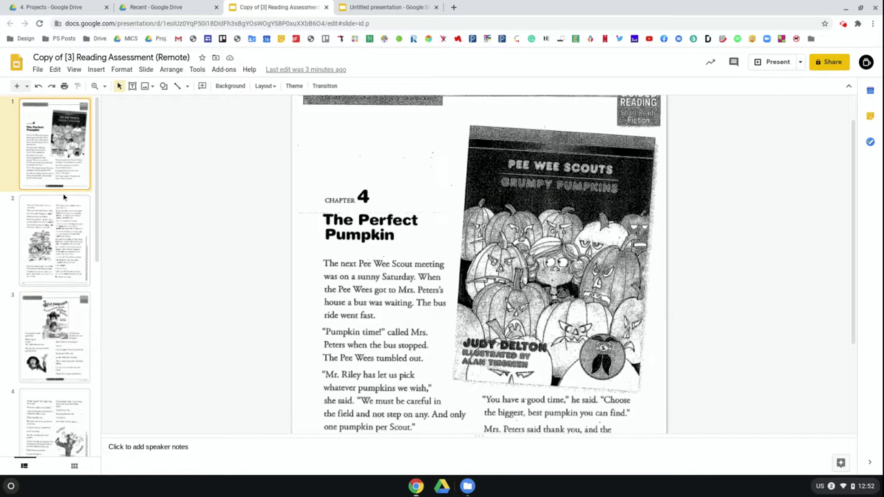
{"action": "left_click", "coordinate": [58, 247]}
{"action": "left_click", "coordinate": [55, 322]}
{"action": "scroll", "coordinate": [56, 322], "scroll_direction": "down", "scroll_amount": 3}
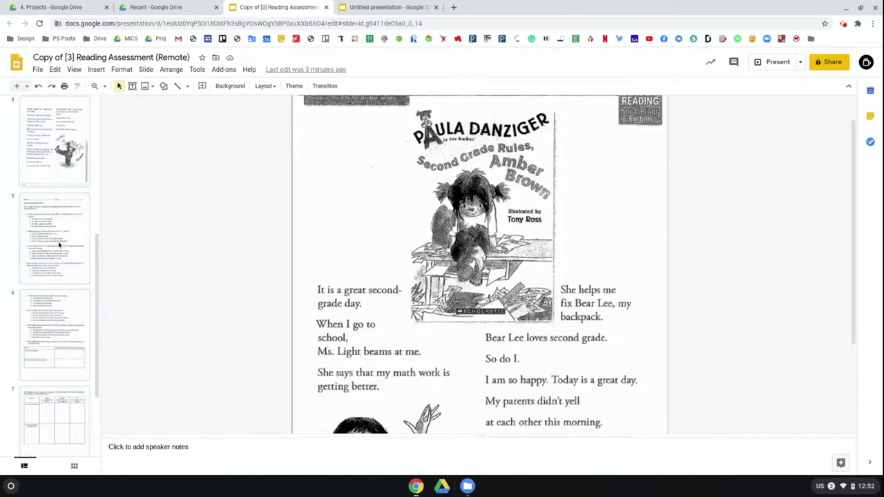
{"action": "left_click", "coordinate": [61, 246]}
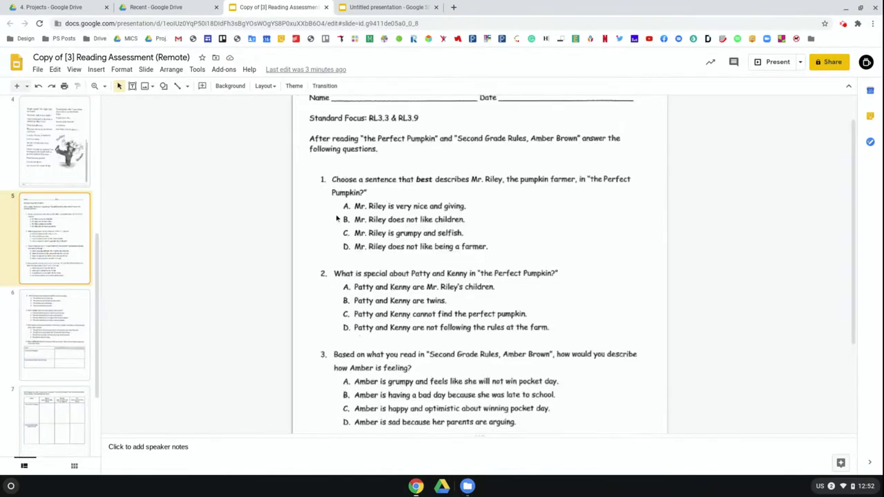
{"action": "scroll", "coordinate": [61, 250], "scroll_direction": "up", "scroll_amount": 6}
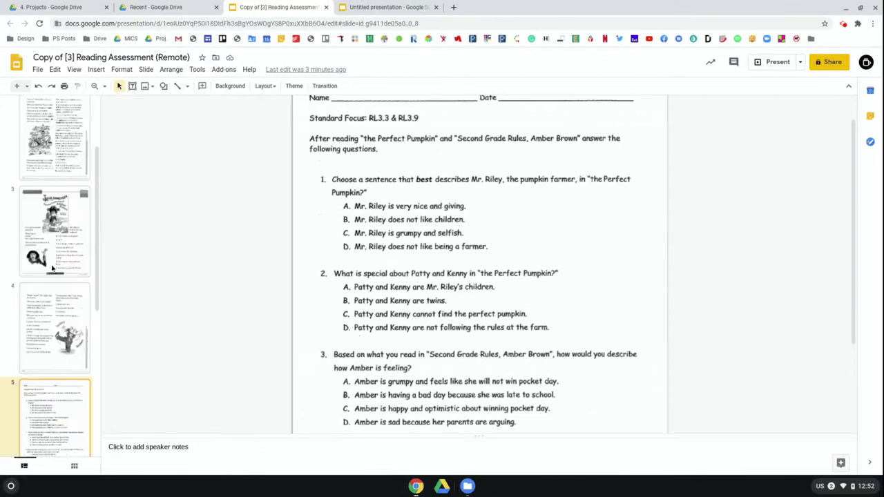
{"action": "left_click", "coordinate": [57, 223]}
{"action": "scroll", "coordinate": [62, 311], "scroll_direction": "down", "scroll_amount": 4}
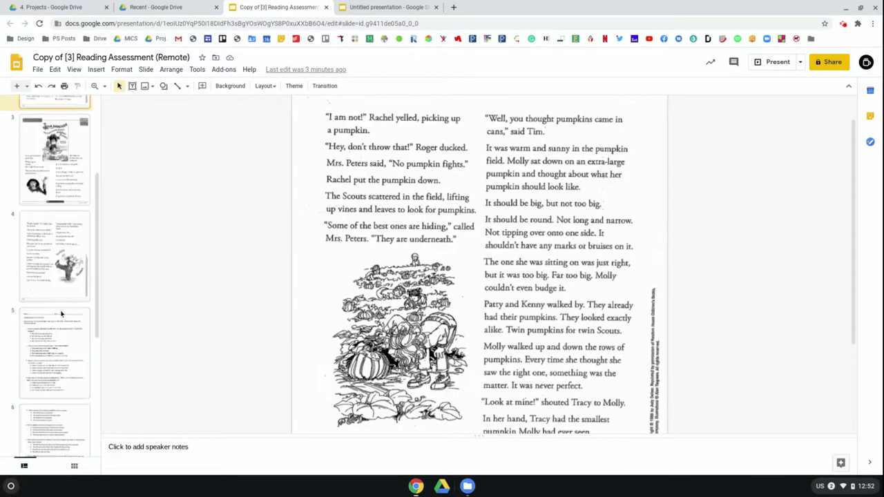
{"action": "left_click", "coordinate": [61, 277]}
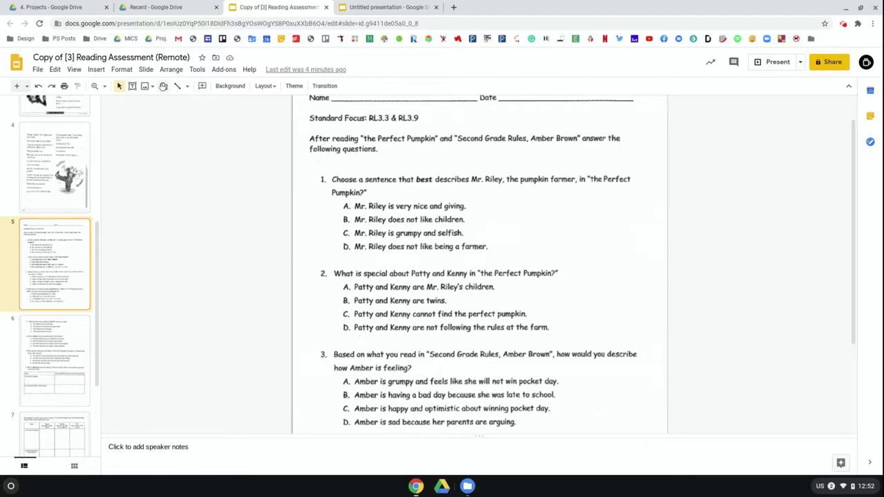
Draw a small oval with a 4px blue border and transparent fill.
{"action": "left_click", "coordinate": [163, 87]}
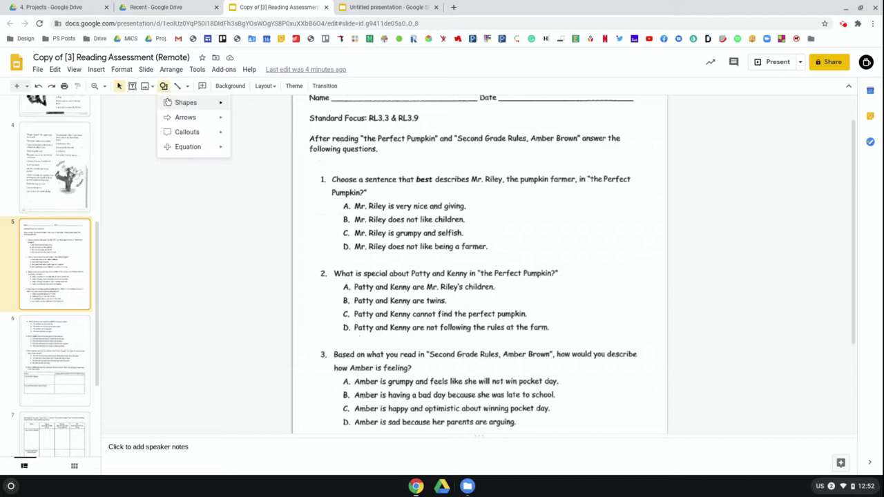
{"action": "mouse_move", "coordinate": [222, 105]}
{"action": "left_click", "coordinate": [239, 127]}
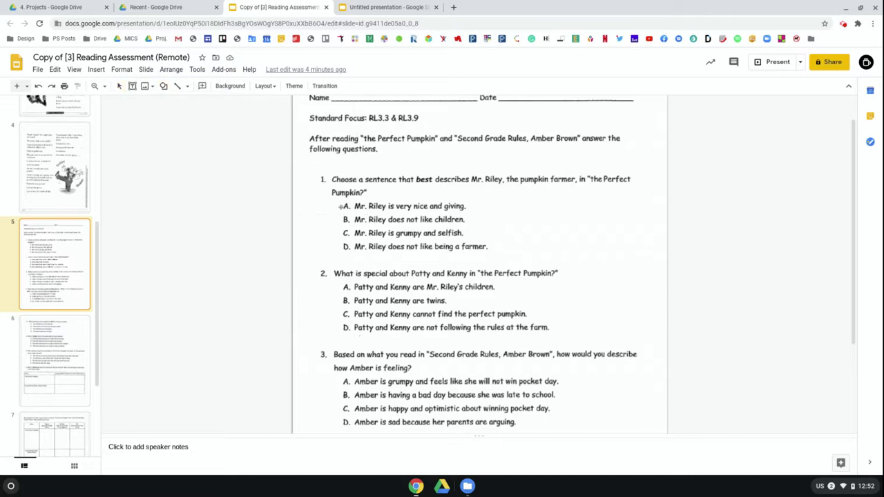
{"action": "left_click_drag", "start_coordinate": [315, 199], "coordinate": [332, 216]}
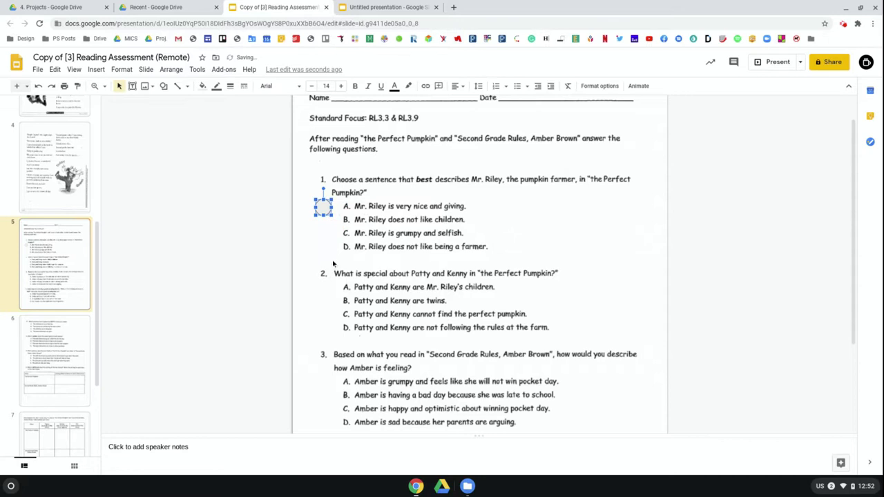
{"action": "left_click", "coordinate": [229, 86]}
{"action": "left_click", "coordinate": [249, 147]}
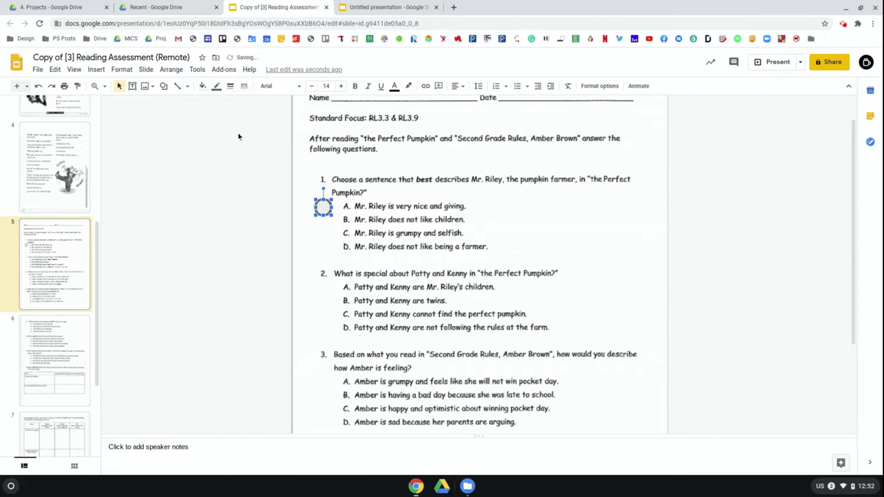
{"action": "left_click", "coordinate": [216, 86]}
{"action": "left_click", "coordinate": [290, 130]}
{"action": "left_click", "coordinate": [203, 85]}
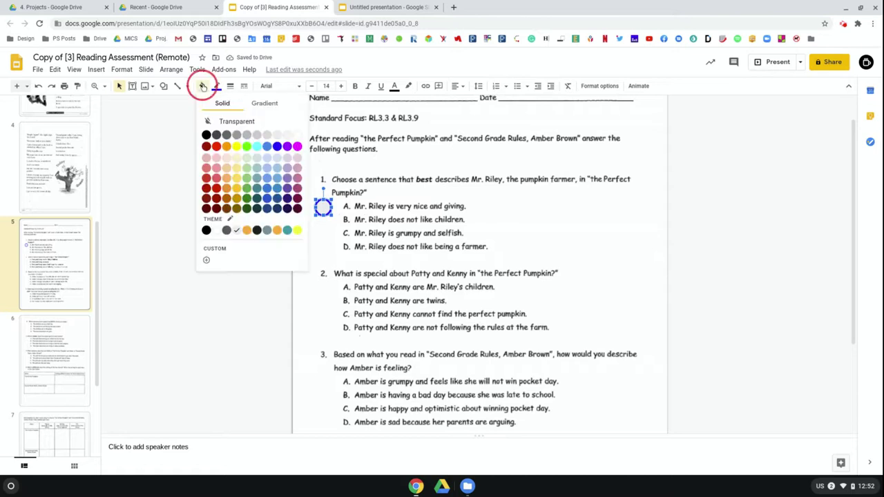
{"action": "left_click", "coordinate": [228, 121]}
Position the circle beside question 1's option B.
{"action": "left_click", "coordinate": [330, 209]}
{"action": "left_click_drag", "start_coordinate": [330, 208], "coordinate": [351, 207]}
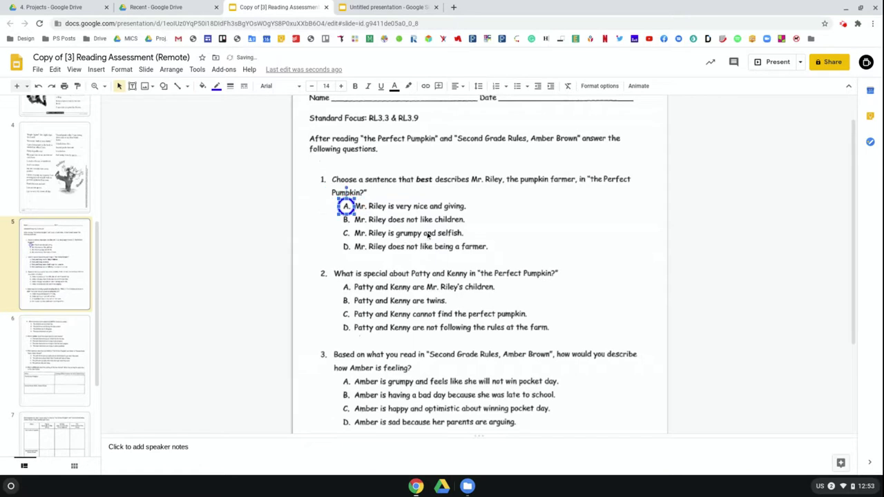
{"action": "left_click", "coordinate": [428, 238]}
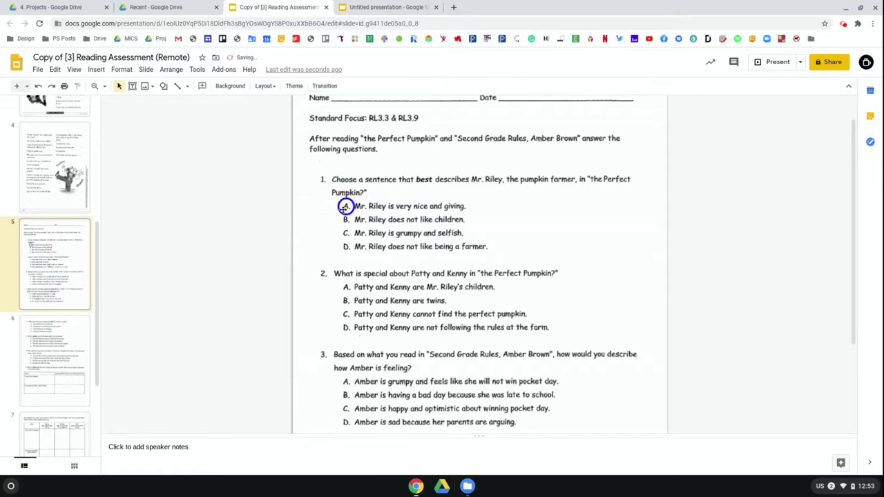
{"action": "left_click_drag", "start_coordinate": [348, 205], "coordinate": [323, 217]}
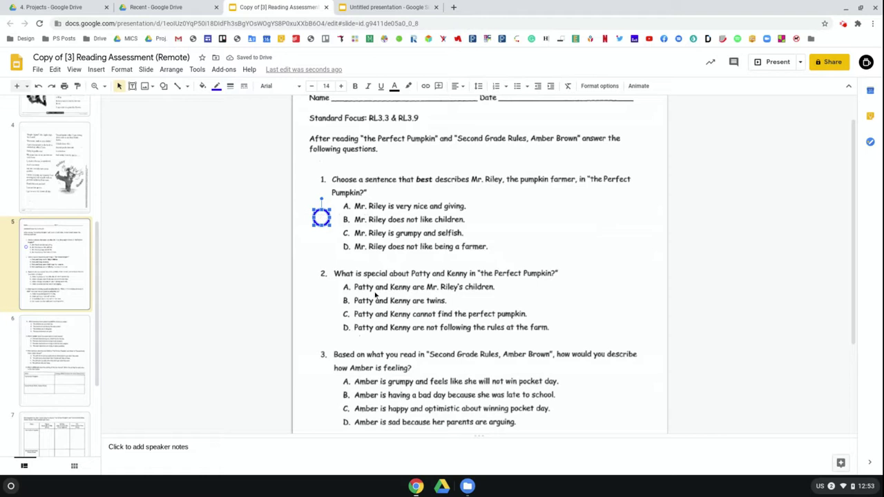
Add copies of the answer circle beside questions 3 and 4 on slide 5.
{"action": "left_click", "coordinate": [315, 316]}
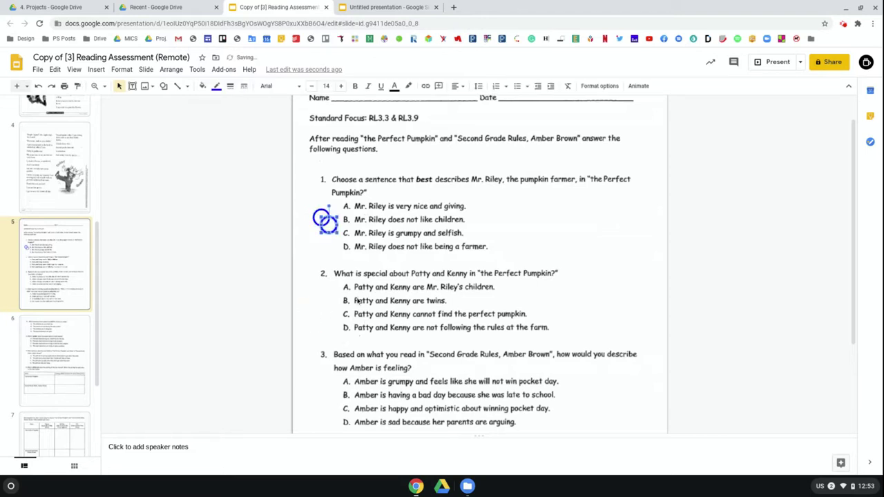
{"action": "key", "text": "ctrl+d"}
{"action": "left_click", "coordinate": [321, 307]}
{"action": "left_click_drag", "start_coordinate": [321, 307], "coordinate": [325, 305]}
{"action": "key", "text": "ctrl+v"}
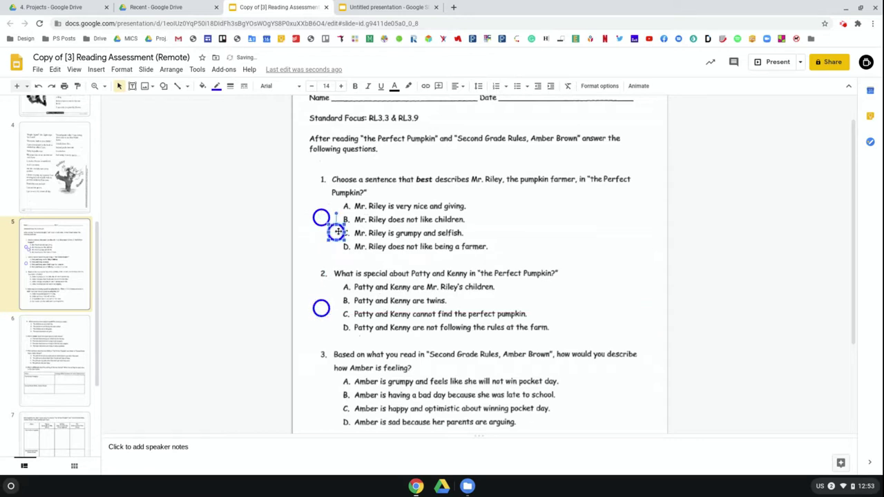
{"action": "left_click_drag", "start_coordinate": [336, 233], "coordinate": [323, 402]}
{"action": "scroll", "coordinate": [324, 403], "scroll_direction": "down", "scroll_amount": 4}
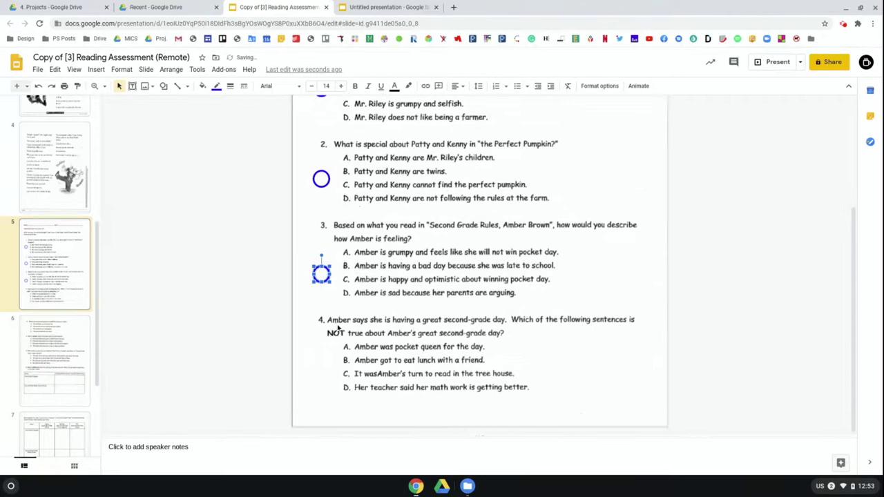
{"action": "key", "text": "ctrl+v"}
{"action": "left_click_drag", "start_coordinate": [341, 106], "coordinate": [320, 370]}
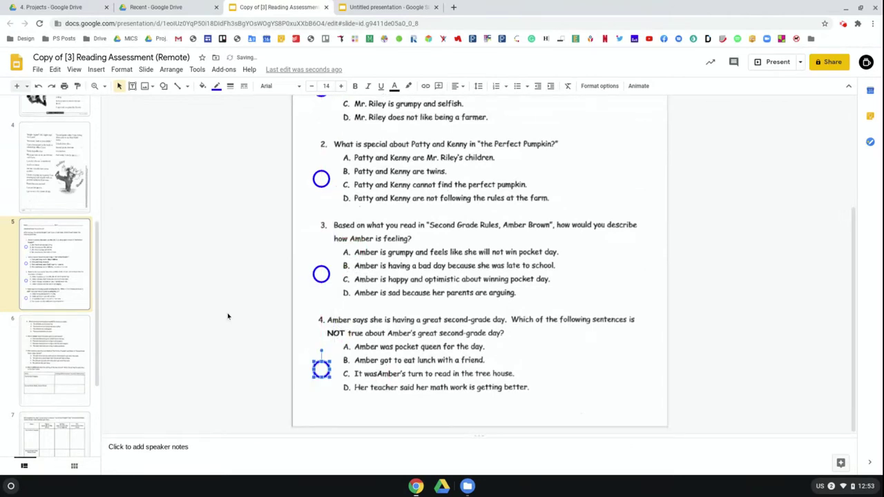
{"action": "scroll", "coordinate": [55, 276], "scroll_direction": "down", "scroll_amount": 2}
On slide 6, paste answer circles beside option B of questions 5 and 6.
{"action": "left_click", "coordinate": [54, 245]}
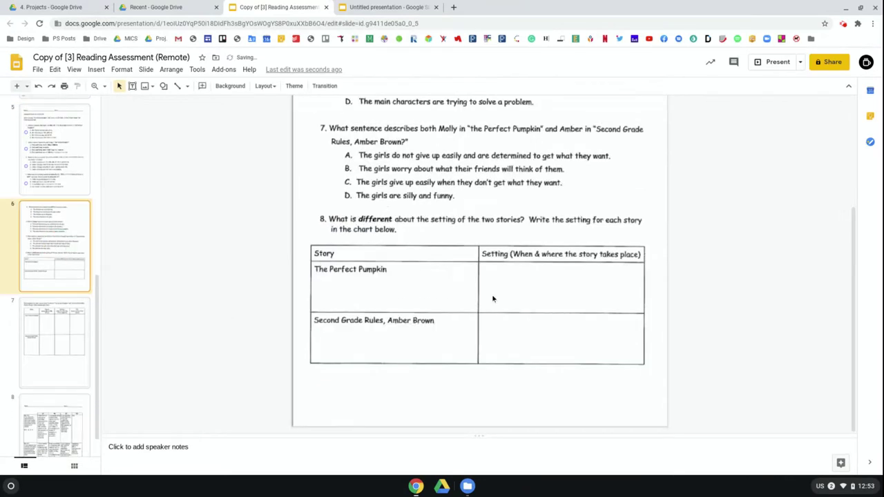
{"action": "scroll", "coordinate": [428, 278], "scroll_direction": "up", "scroll_amount": 5}
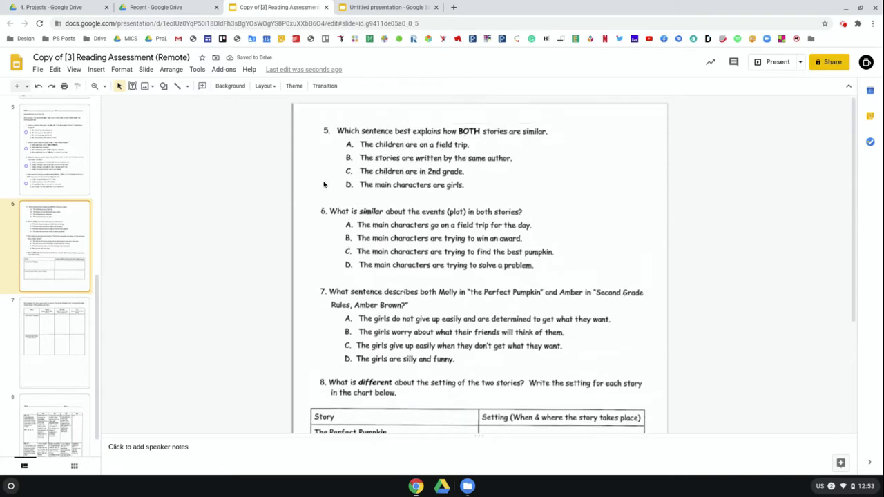
{"action": "key", "text": "ctrl+v"}
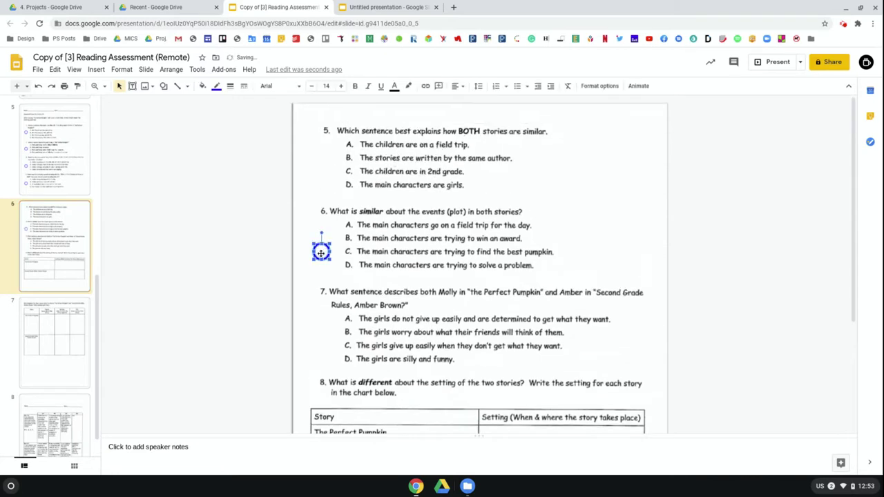
{"action": "left_click_drag", "start_coordinate": [321, 253], "coordinate": [330, 165]}
{"action": "left_click_drag", "start_coordinate": [328, 259], "coordinate": [328, 342]}
{"action": "key", "text": "ctrl+v"}
Draw a text box in the Perfect Pumpkin Setting cell with a 4px blue border.
{"action": "scroll", "coordinate": [544, 296], "scroll_direction": "down", "scroll_amount": 3}
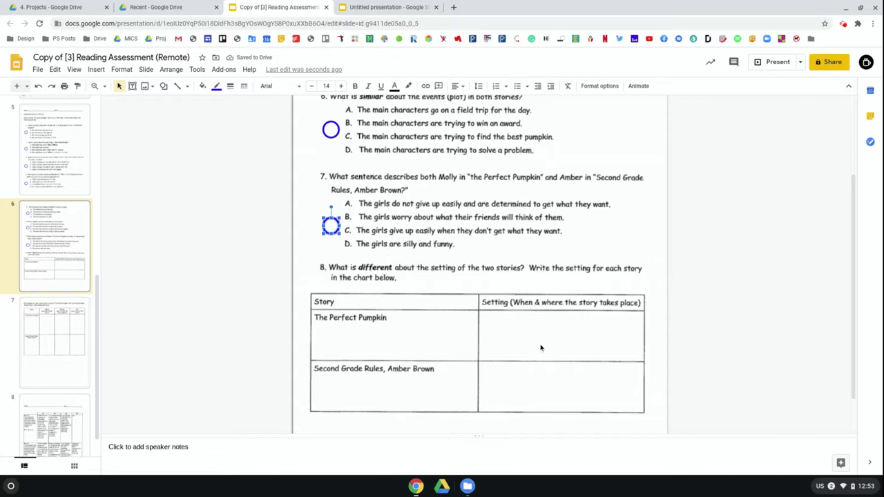
{"action": "left_click", "coordinate": [131, 86]}
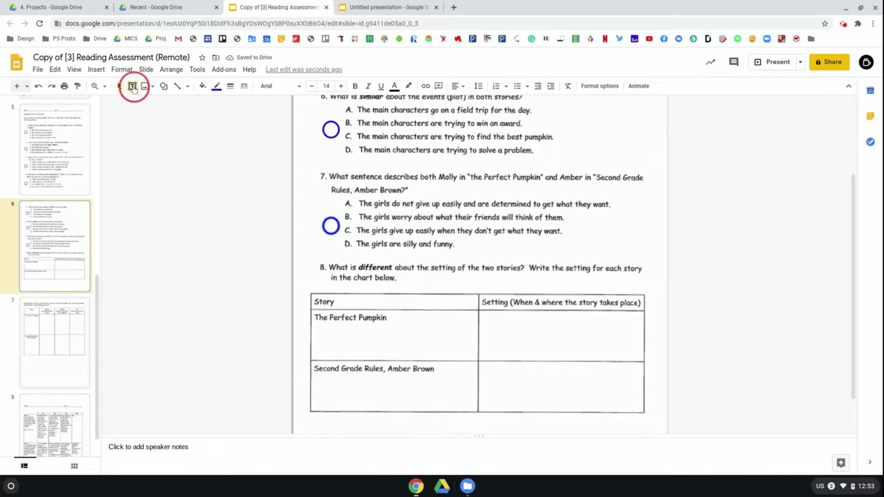
{"action": "left_click_drag", "start_coordinate": [478, 311], "coordinate": [644, 361]}
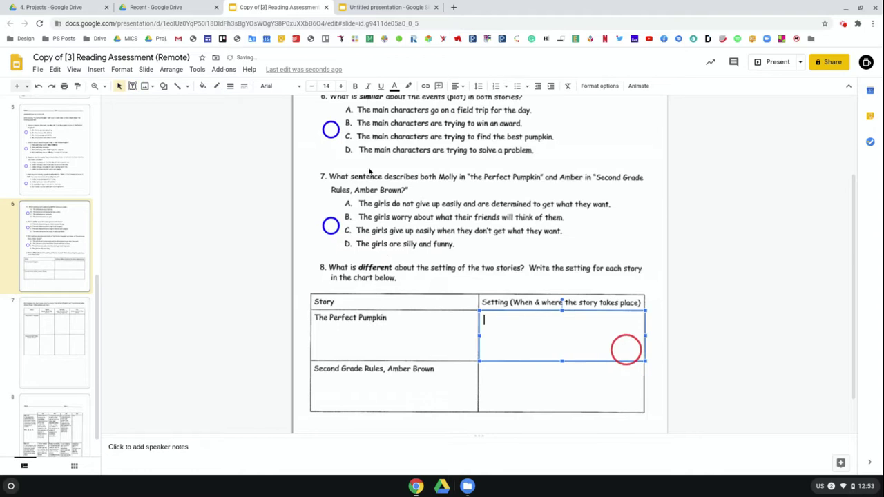
{"action": "left_click", "coordinate": [231, 86]}
{"action": "left_click", "coordinate": [234, 145]}
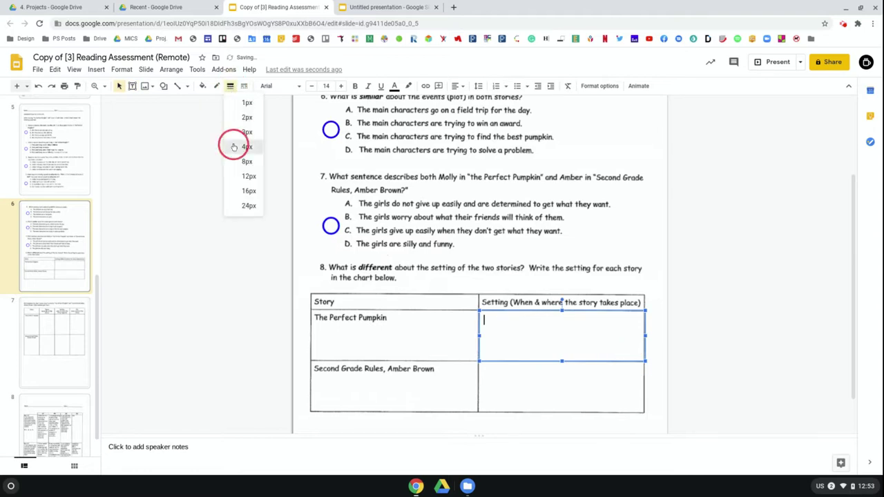
{"action": "left_click", "coordinate": [216, 86]}
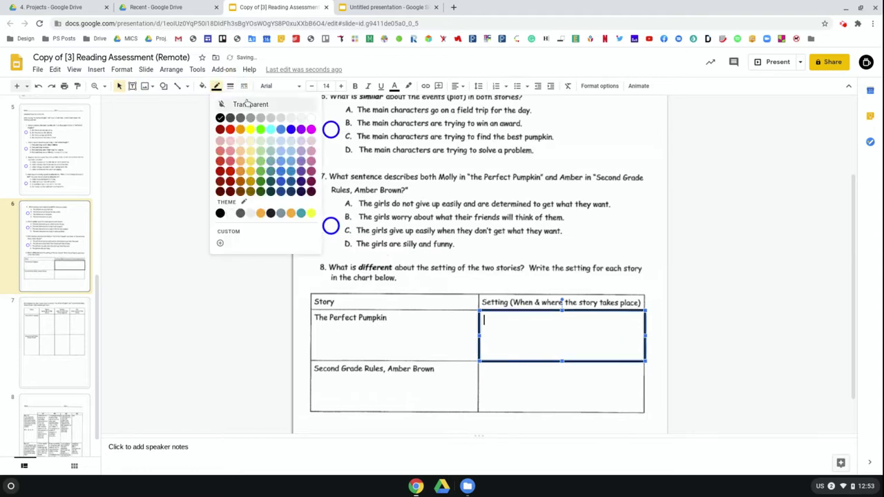
{"action": "left_click", "coordinate": [291, 129]}
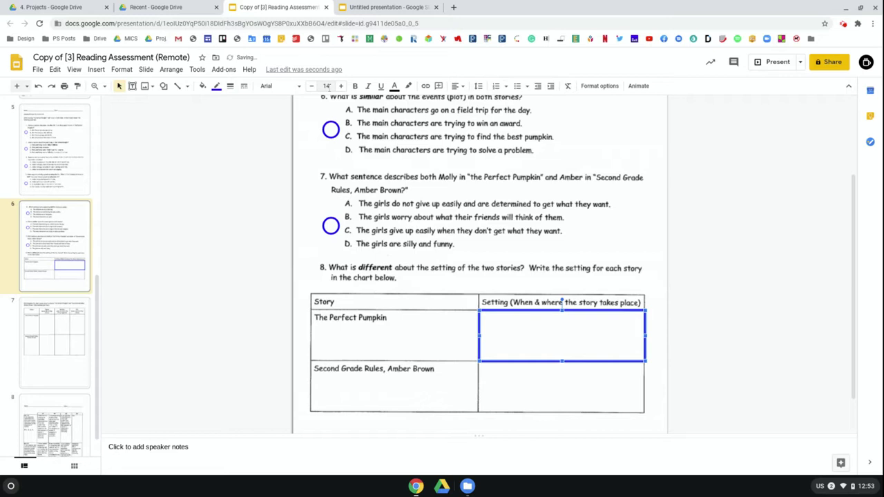
Set the box font to Calibri 8 and place a copy in the lower Setting cell.
{"action": "left_click", "coordinate": [307, 107]}
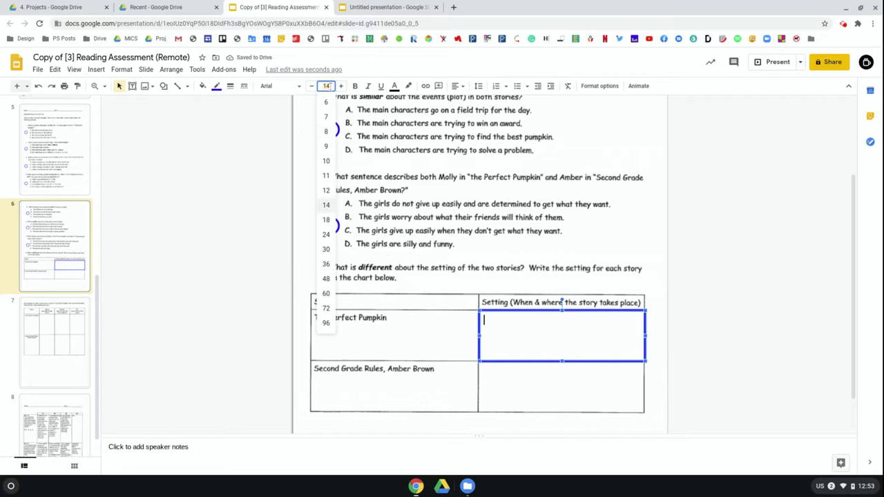
{"action": "left_click", "coordinate": [279, 86]}
{"action": "left_click", "coordinate": [283, 140]}
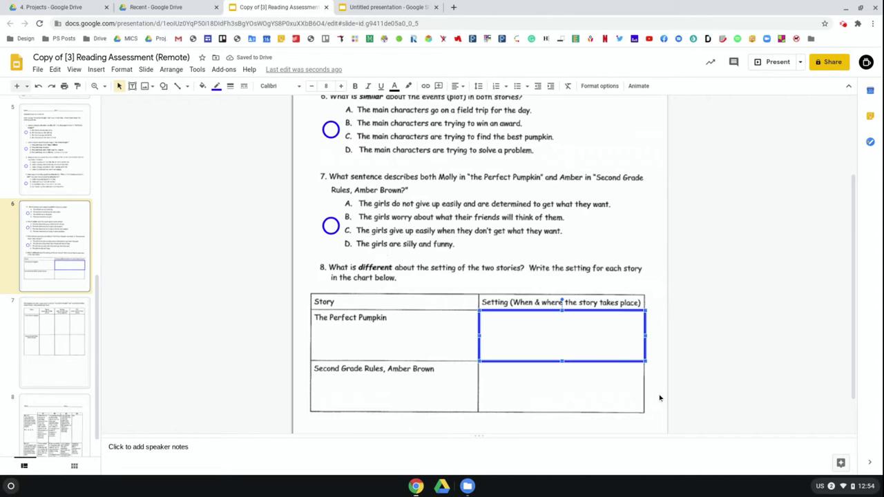
{"action": "left_click_drag", "start_coordinate": [648, 336], "coordinate": [641, 380]}
{"action": "left_click", "coordinate": [654, 366]}
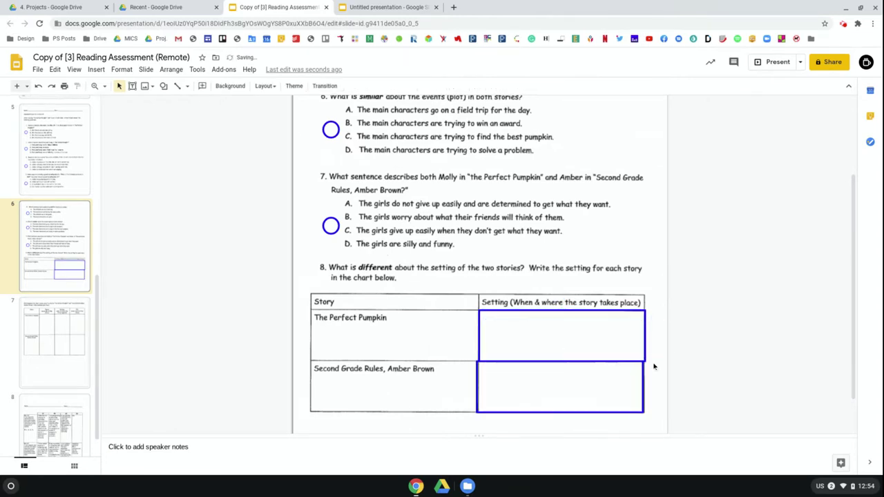
Align question 2's answer circle on slide 5 with option B.
{"action": "scroll", "coordinate": [57, 297], "scroll_direction": "up", "scroll_amount": 5}
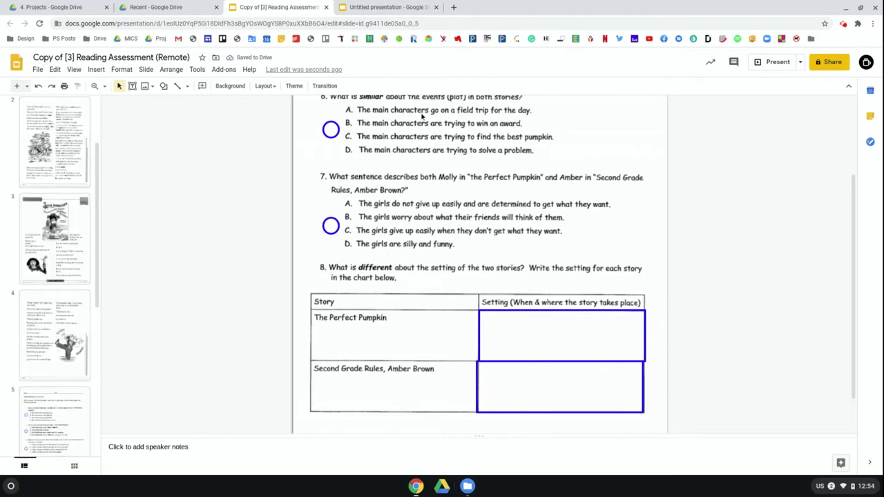
{"action": "left_click", "coordinate": [36, 160]}
{"action": "scroll", "coordinate": [57, 290], "scroll_direction": "down", "scroll_amount": 4}
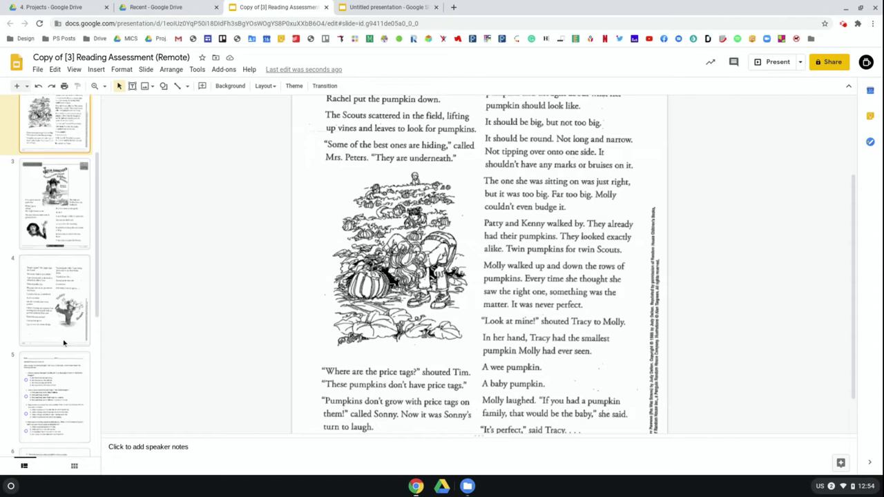
{"action": "left_click", "coordinate": [52, 223]}
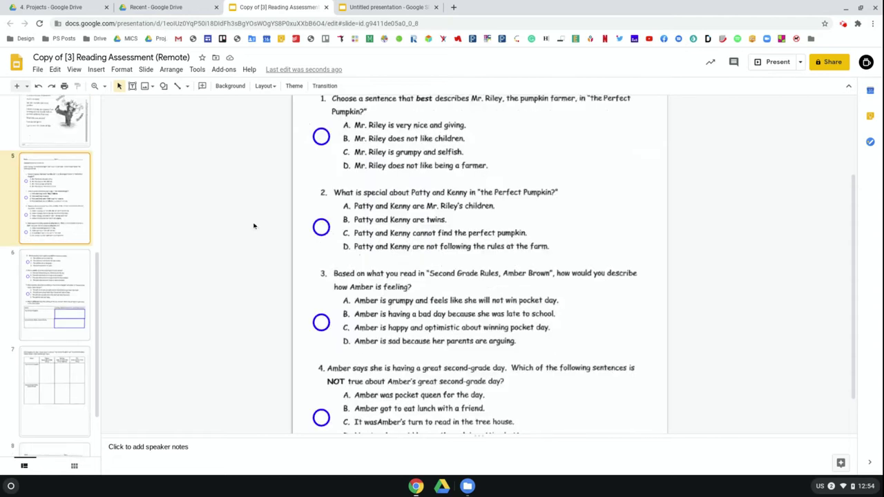
{"action": "left_click", "coordinate": [327, 229]}
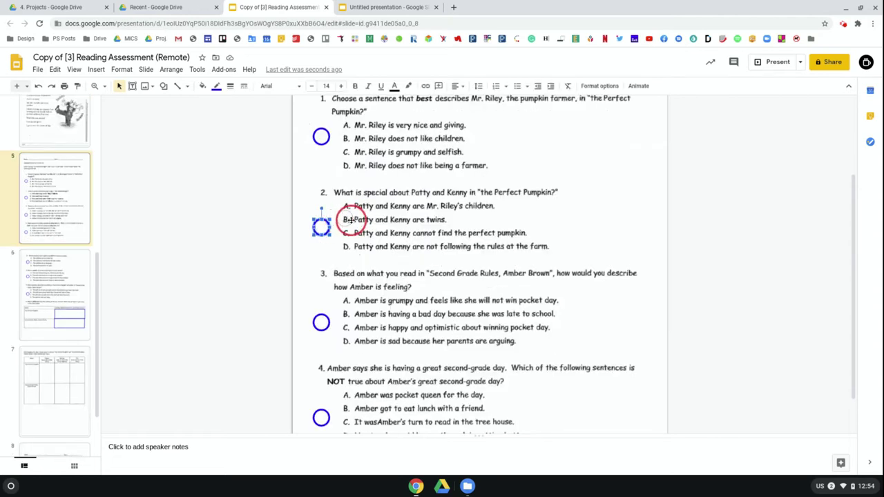
{"action": "left_click_drag", "start_coordinate": [350, 219], "coordinate": [351, 221]}
On slide 6, begin typing sample text in the Perfect Pumpkin Setting box.
{"action": "left_click", "coordinate": [62, 333]}
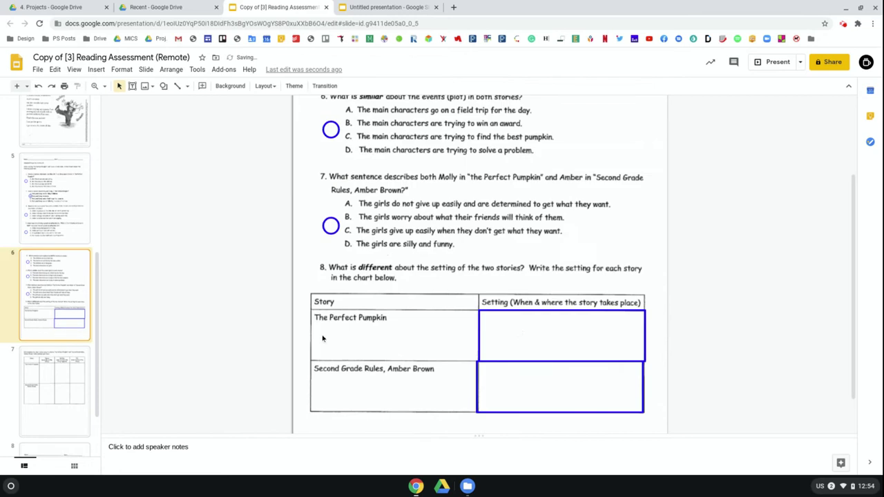
{"action": "left_click", "coordinate": [519, 332]}
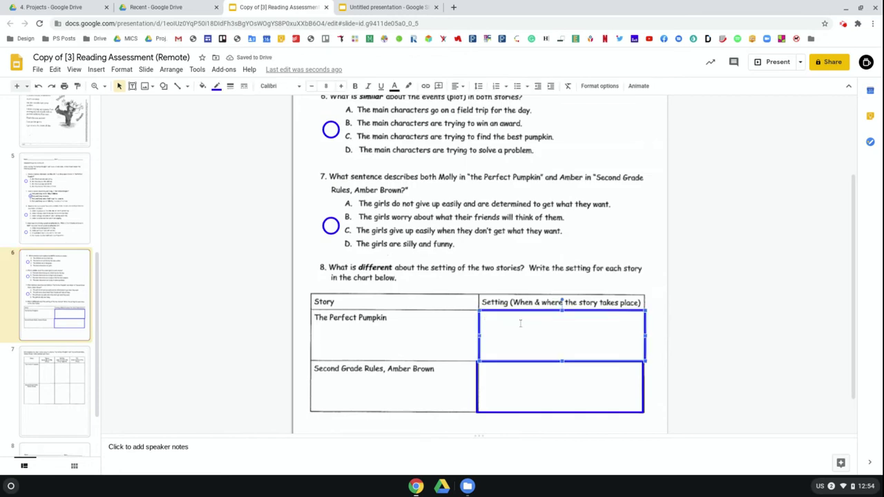
{"action": "type", "text": "w"}
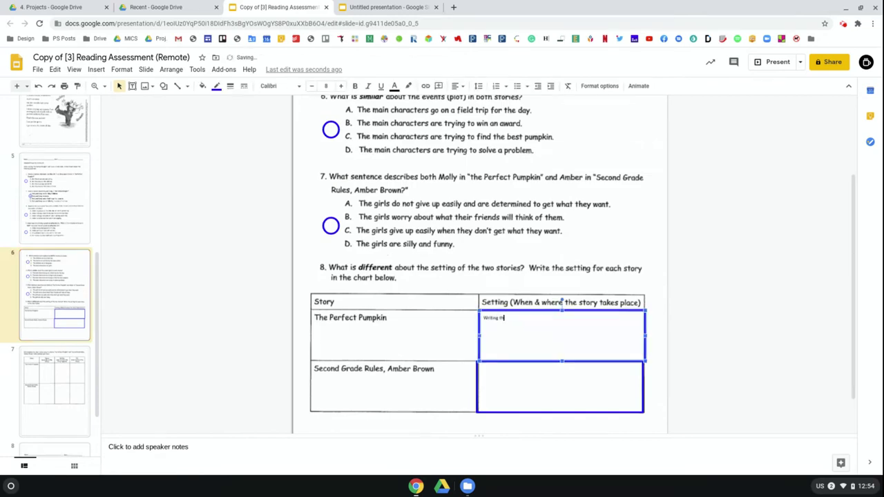